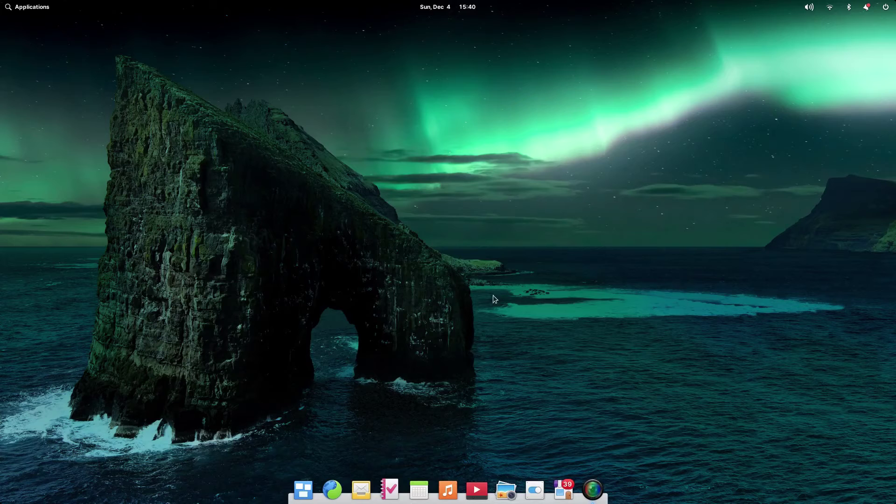
Launch AppCenter full-screen and search 'libreoff', confirming no apps are found
left_click(559, 493)
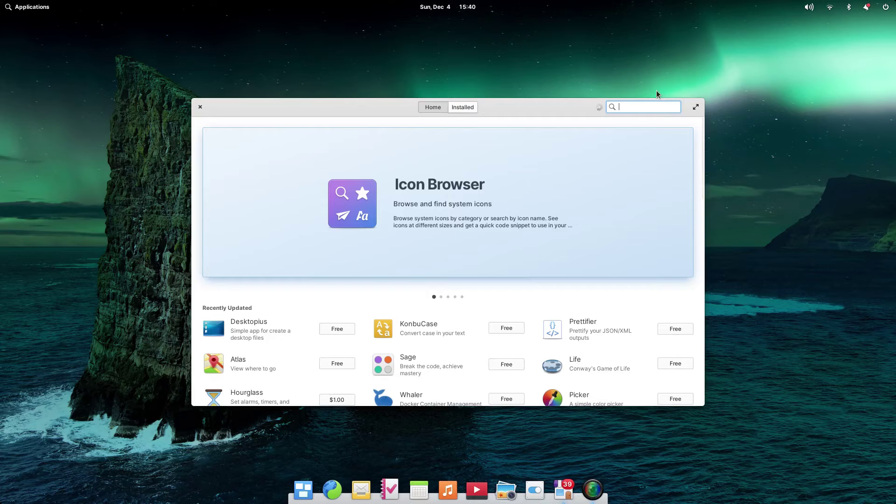
left_click(693, 107)
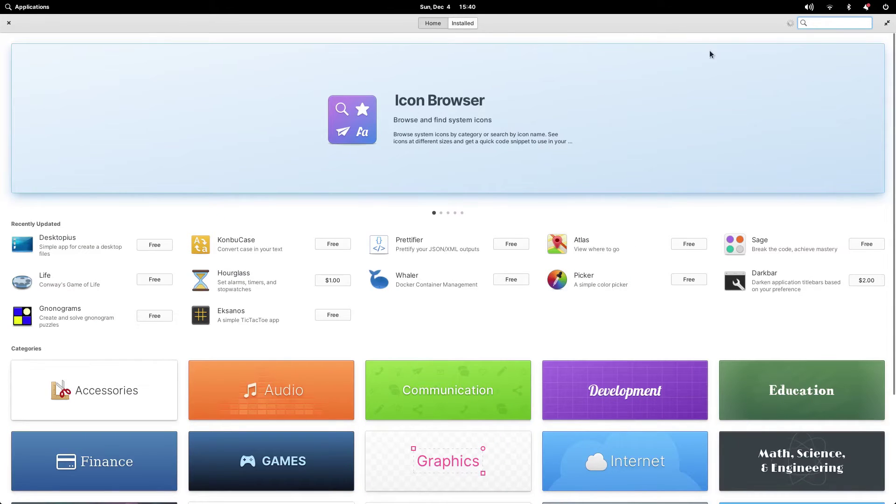
type("libreoff")
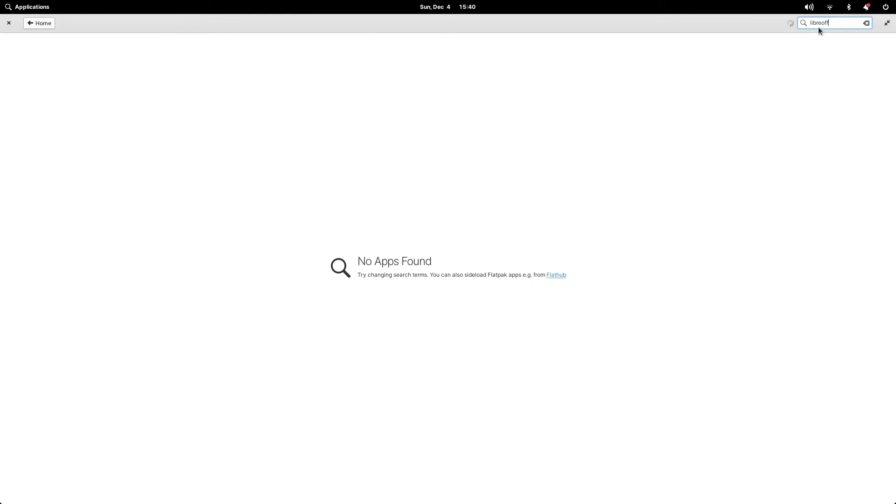
key("BackSpace")
key("BackSpace")
key("BackSpace")
key("BackSpace")
key("BackSpace")
key("BackSpace")
key("BackSpace")
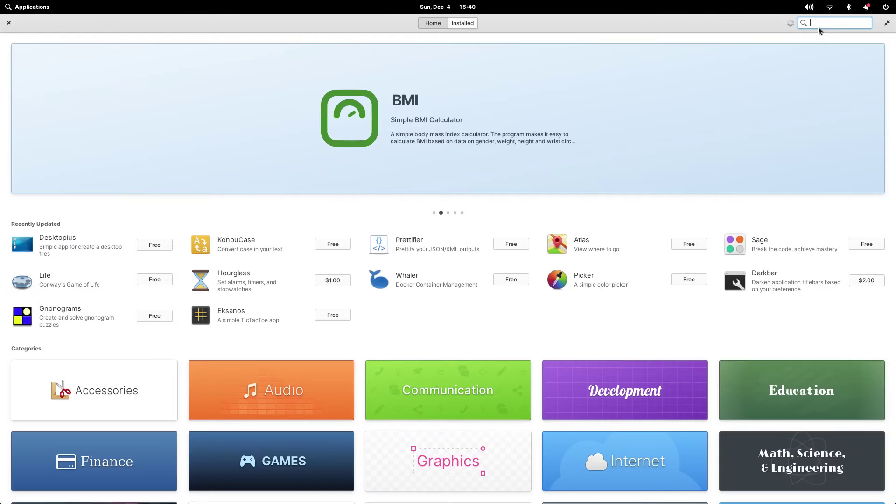
Search 'gimp' and 'dropbo', confirming neither finds apps, then clear the search
type("gimp")
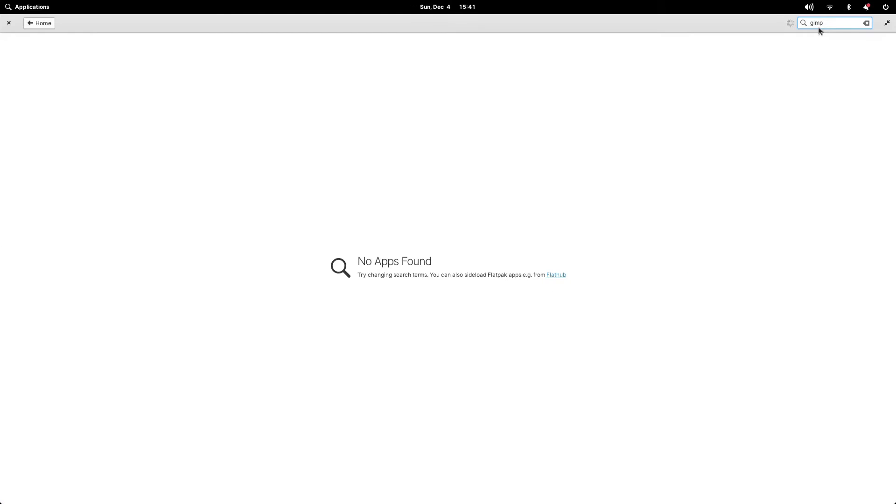
key("BackSpace")
key("BackSpace")
key("BackSpace")
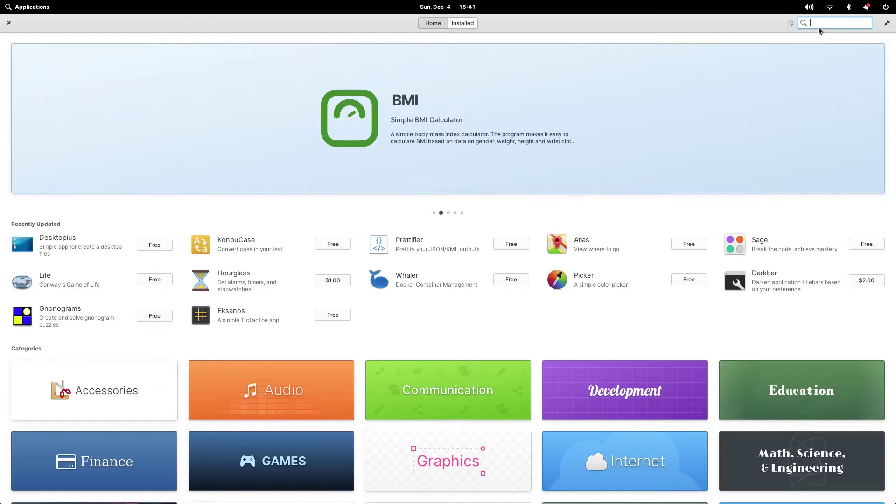
type("dropbox")
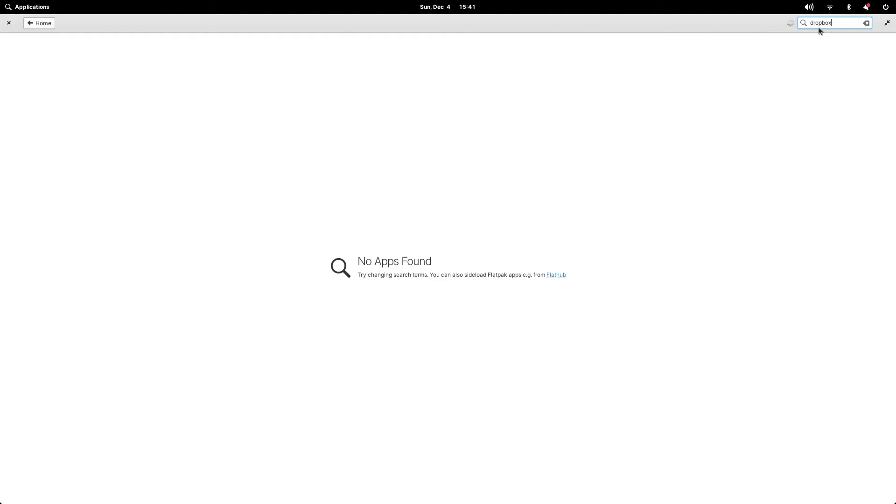
key("BackSpace")
key("BackSpace")
key("BackSpace")
key("BackSpace")
key("BackSpace")
key("BackSpace")
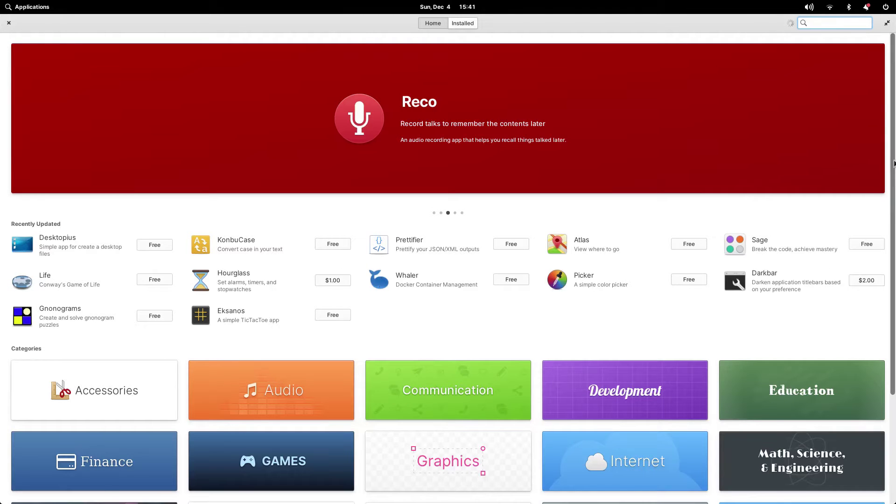
scroll(894, 286, "down", 3)
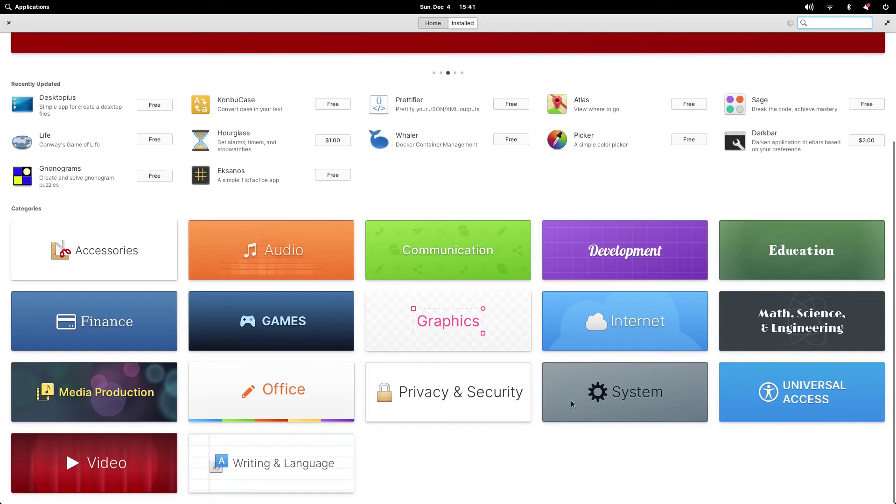
left_click(262, 388)
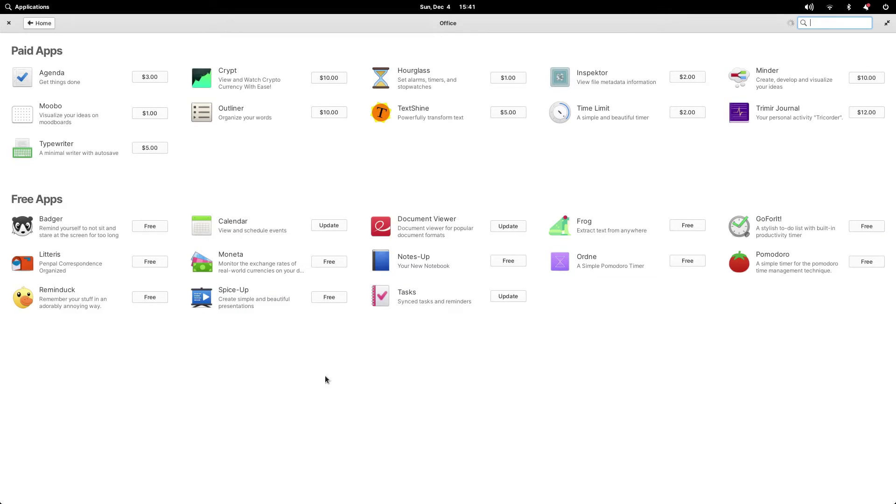
left_click(32, 23)
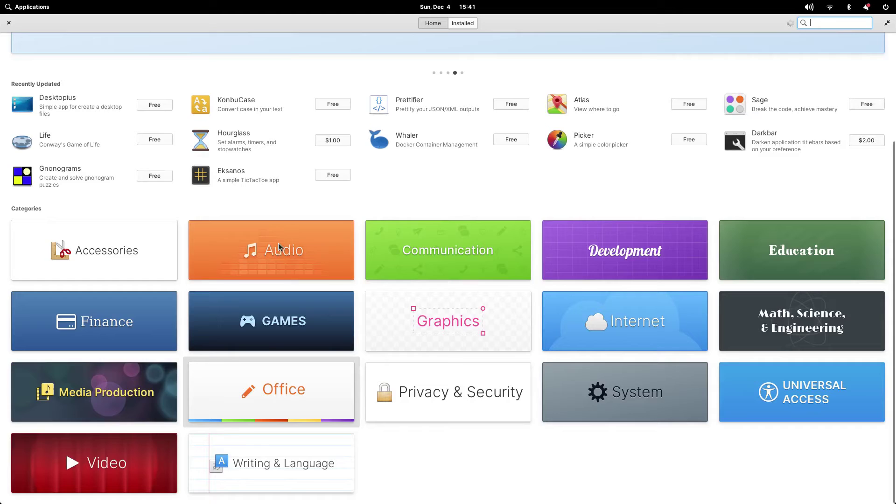
left_click(280, 246)
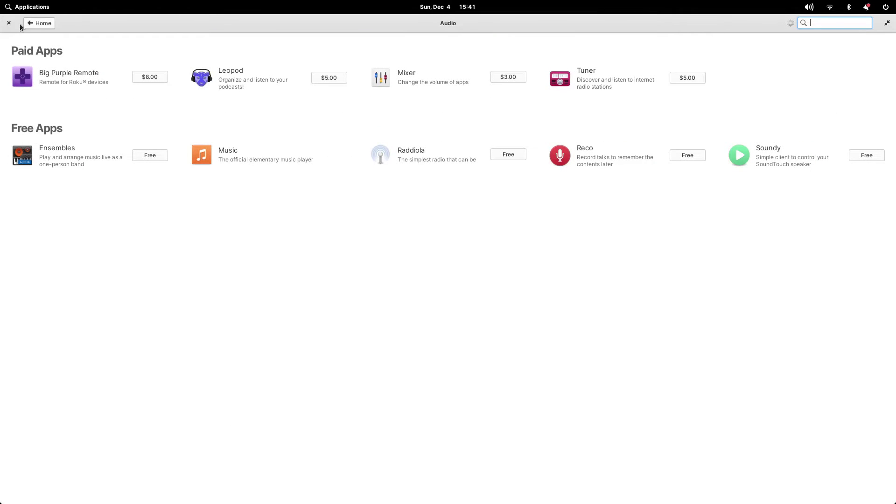
left_click(38, 23)
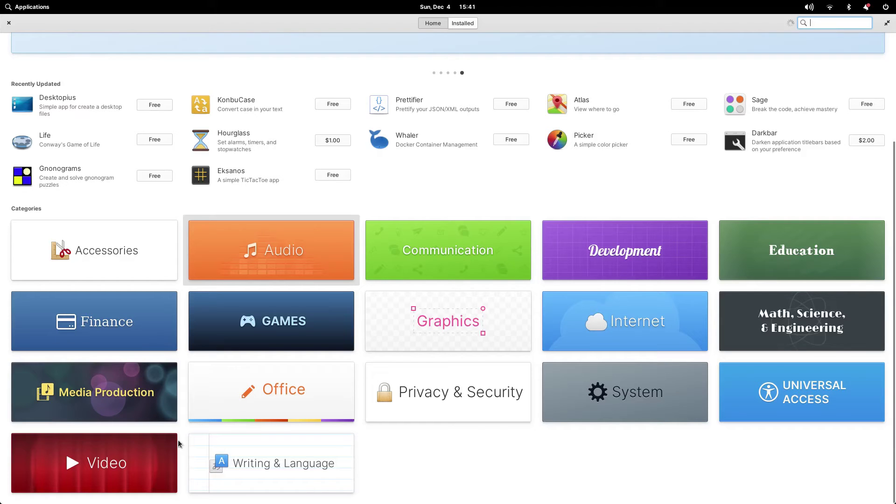
left_click(82, 454)
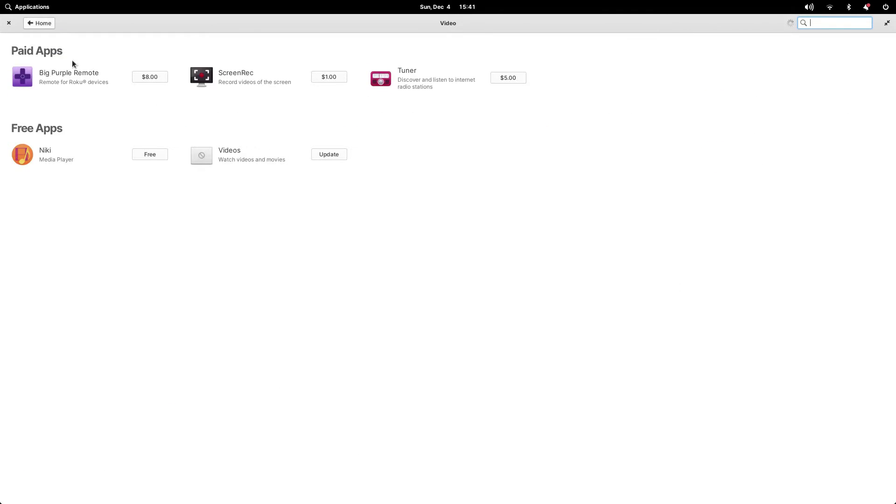
left_click(39, 24)
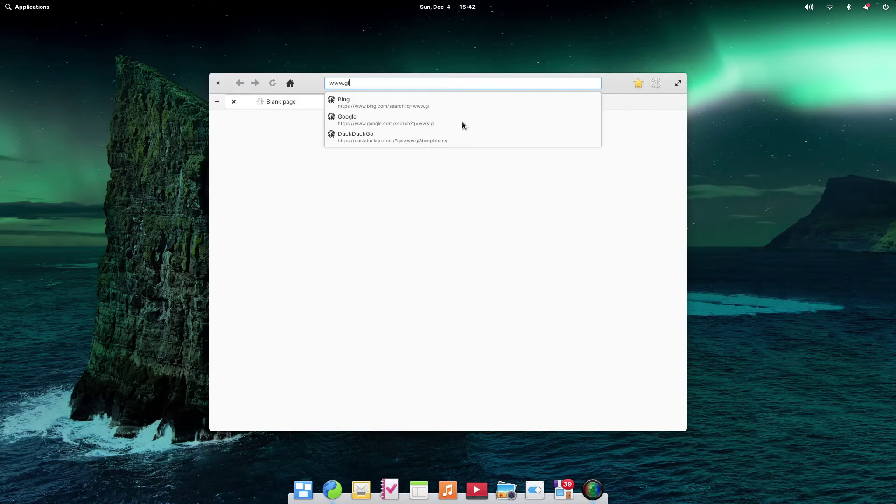
type("athub.org")
key("Return")
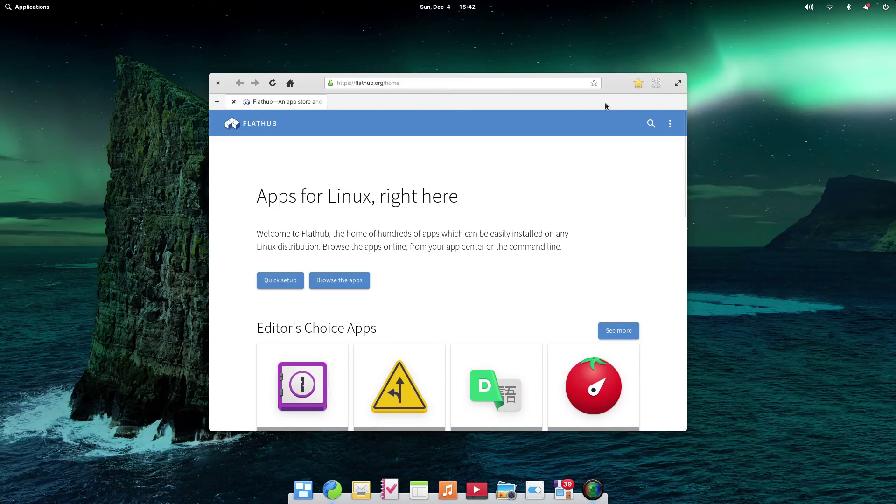
left_click(678, 83)
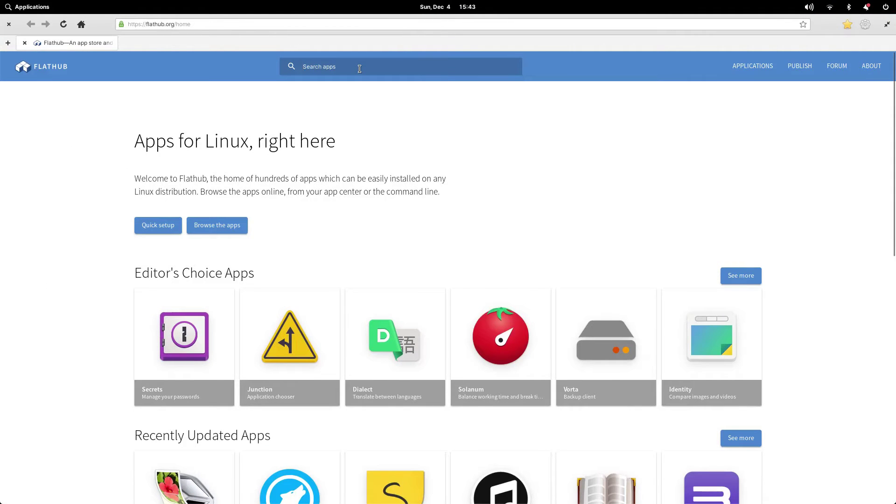
Search Flathub for 'libreoffice', listing LibreOffice, Apostrophe and GNU PSPP
left_click(360, 69)
type("libreoffice")
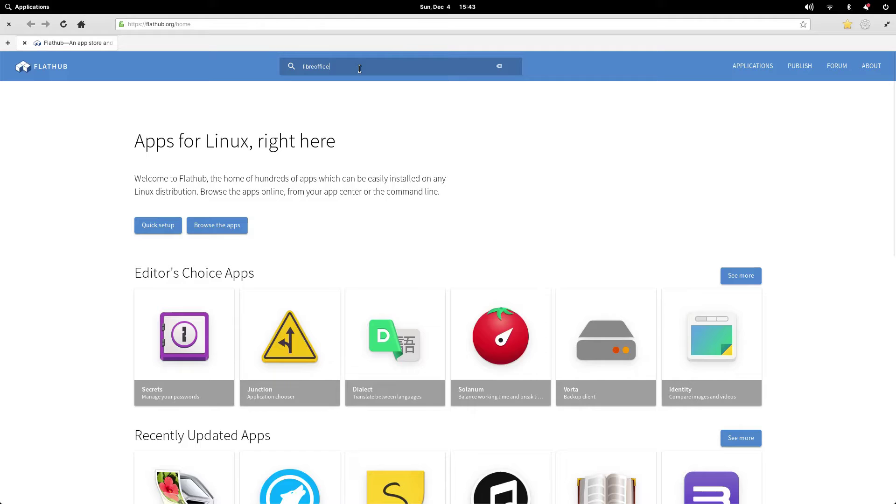
key("Return")
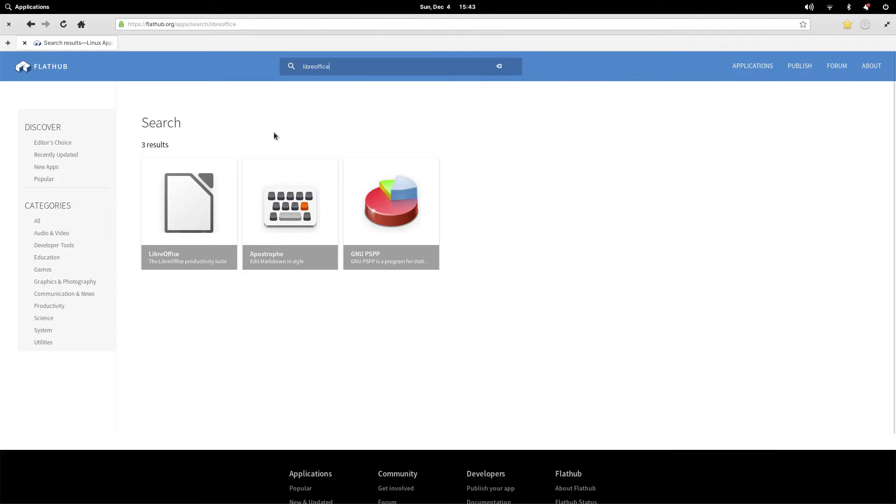
Download org.libreoffice.LibreOffice.flatpakref from LibreOffice's Flathub page and open it to install
left_click(197, 219)
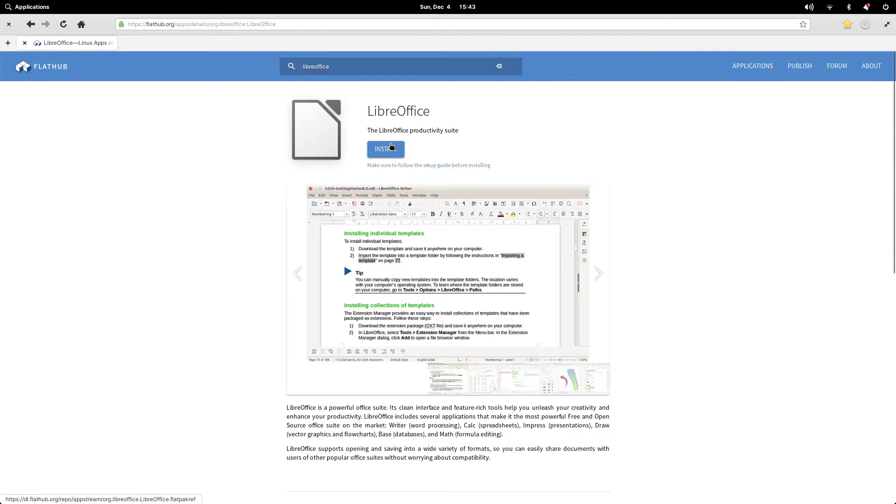
left_click(391, 147)
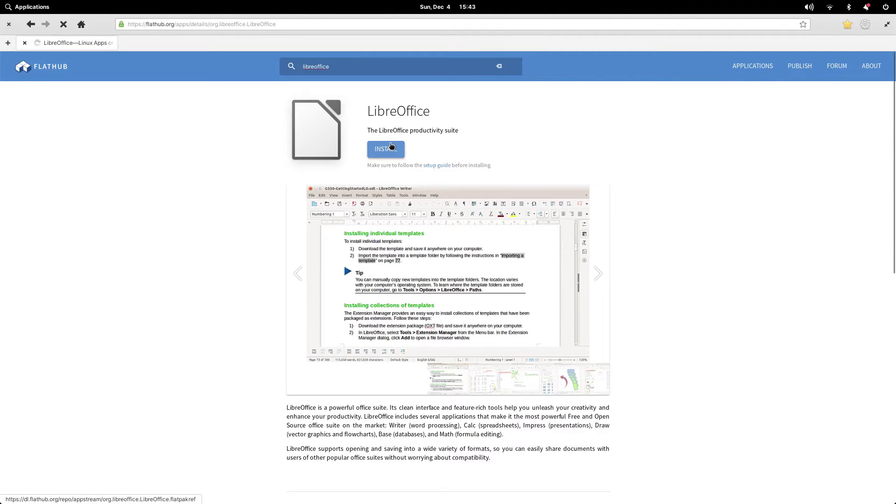
left_click(828, 24)
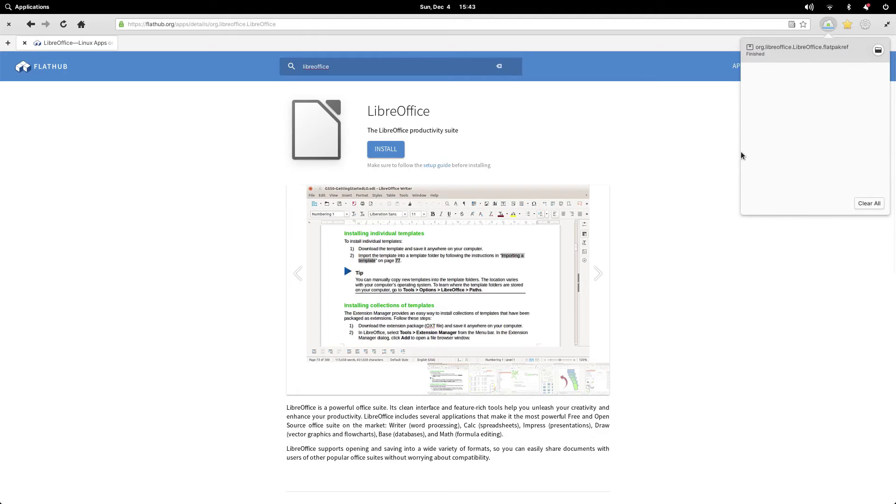
left_click(818, 47)
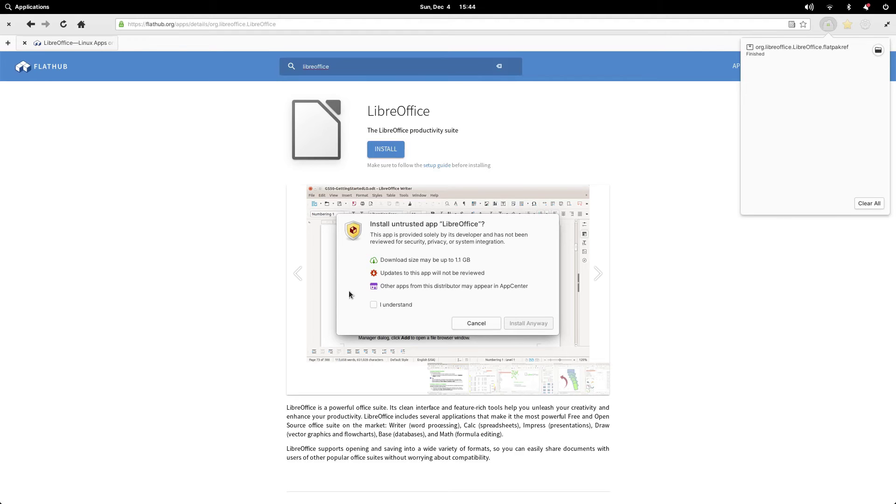
Accept the untrusted-app risk, install LibreOffice anyway, and dismiss completion and downloads notices
left_click(373, 304)
left_click(532, 318)
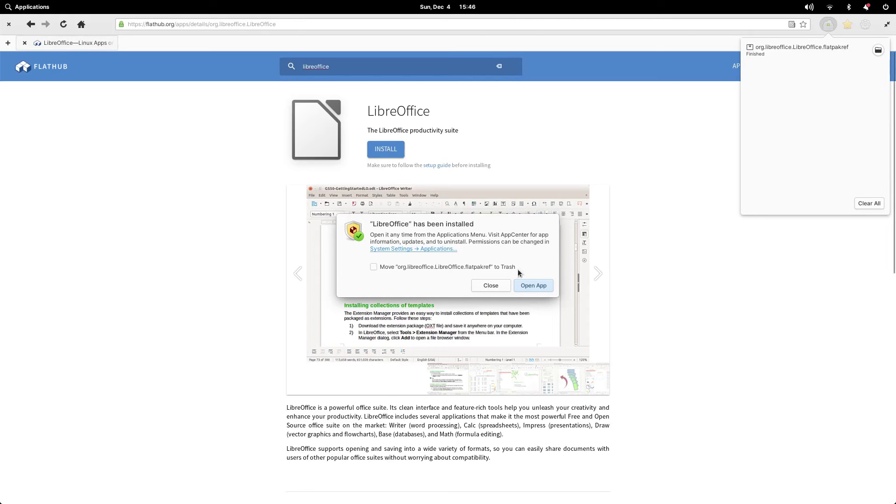
left_click(491, 285)
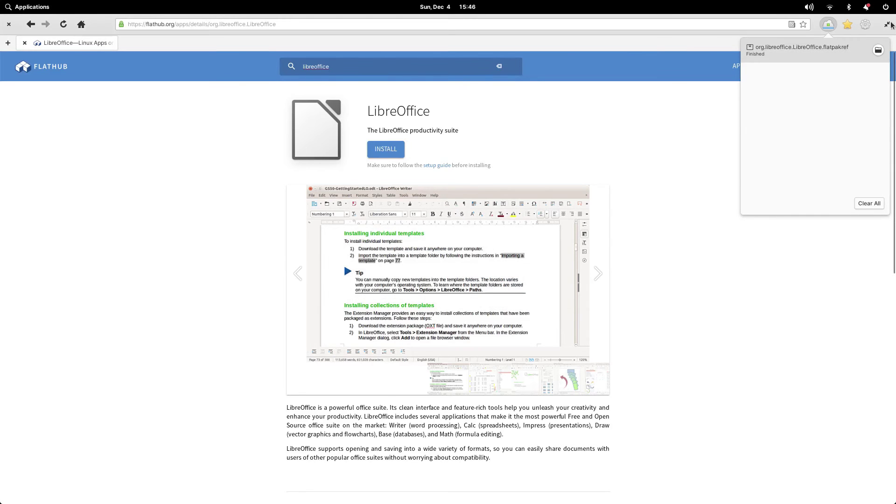
left_click(9, 26)
Close the browser, search AppCenter for 'libreoffice' under Non-Curated Apps, then close AppCenter
left_click(10, 26)
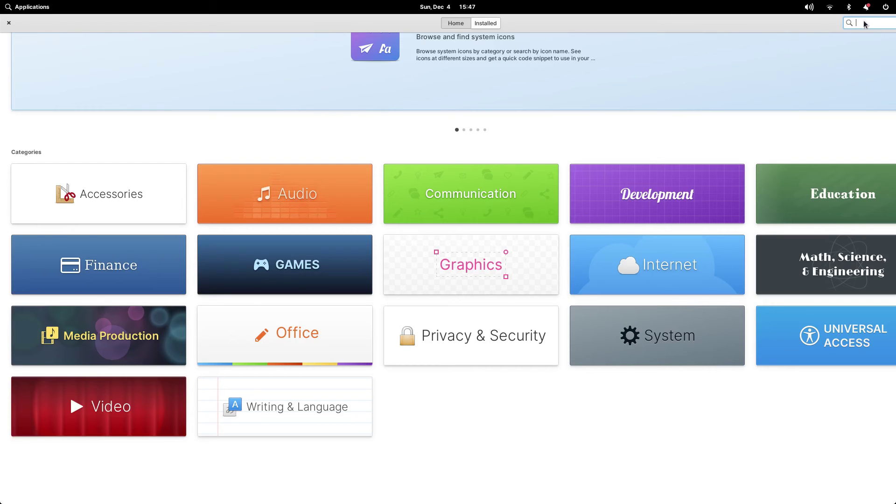
double_click(695, 23)
type("lib")
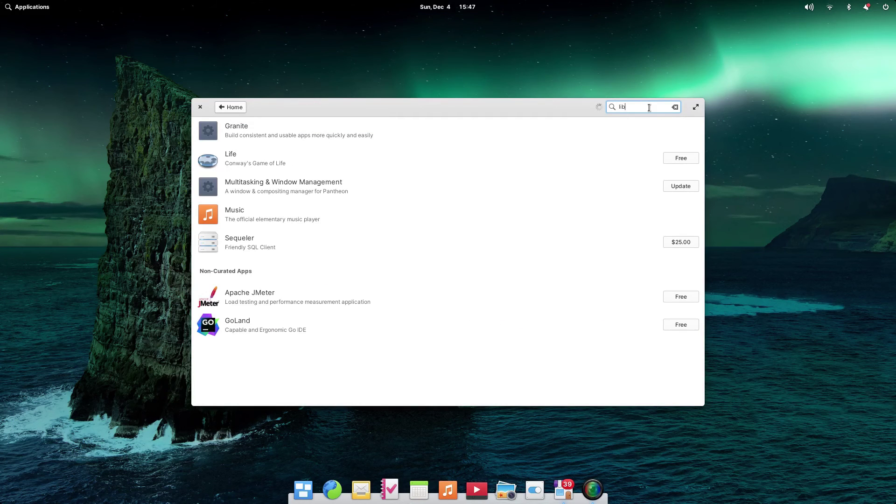
type("r")
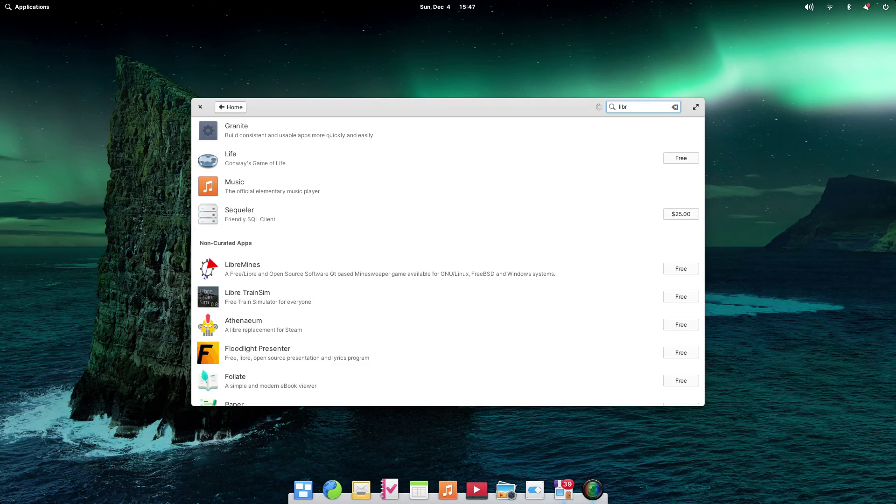
type("eoffice")
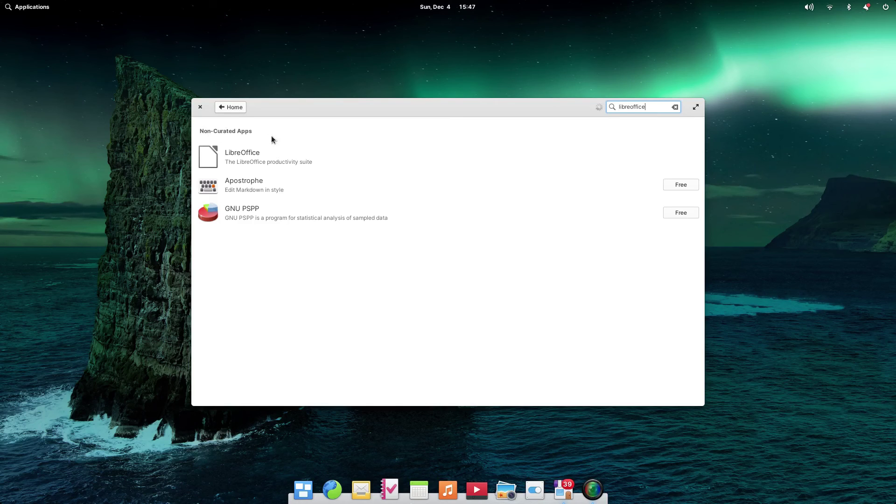
left_click(200, 107)
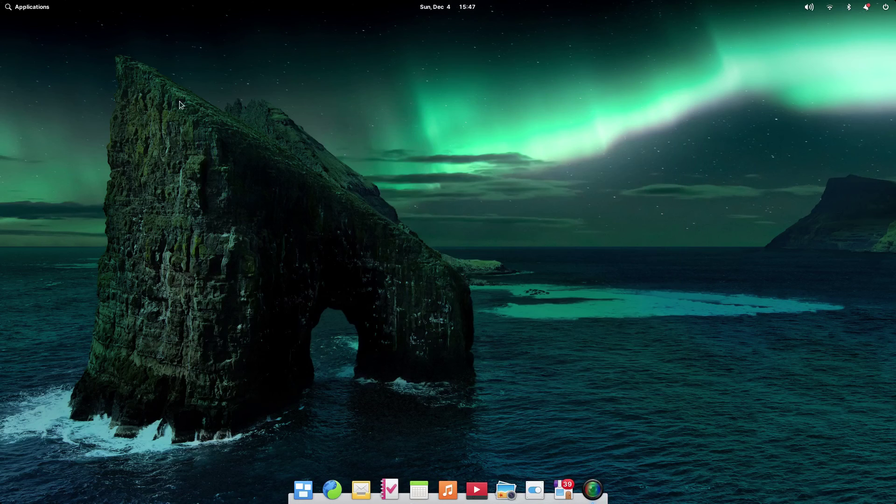
From the Applications menu, pin LibreOffice Writer and Calc to the dock
left_click(27, 11)
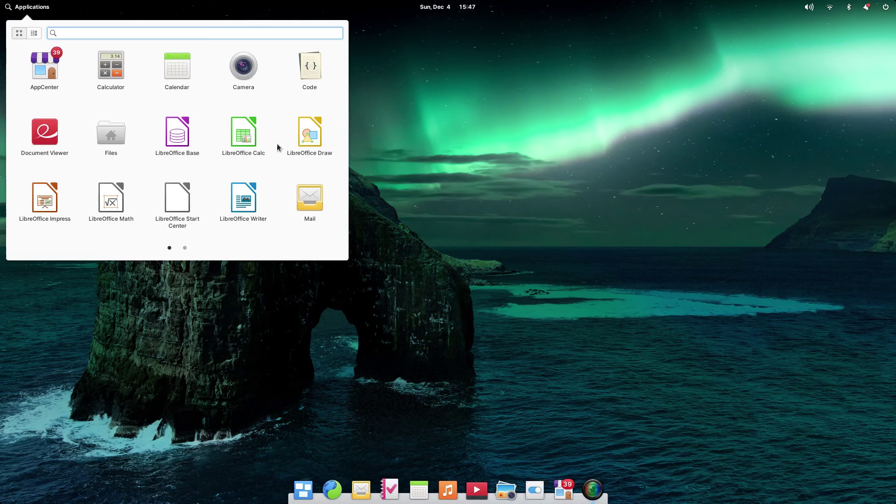
right_click(179, 139)
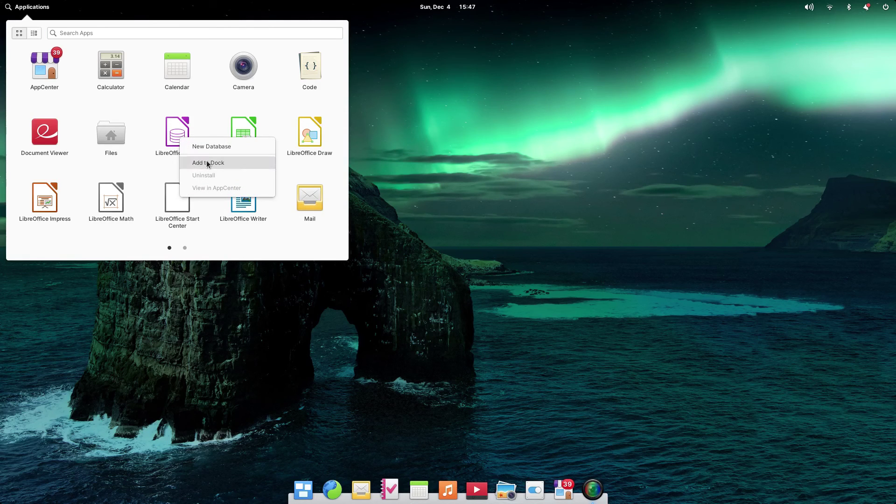
left_click(267, 254)
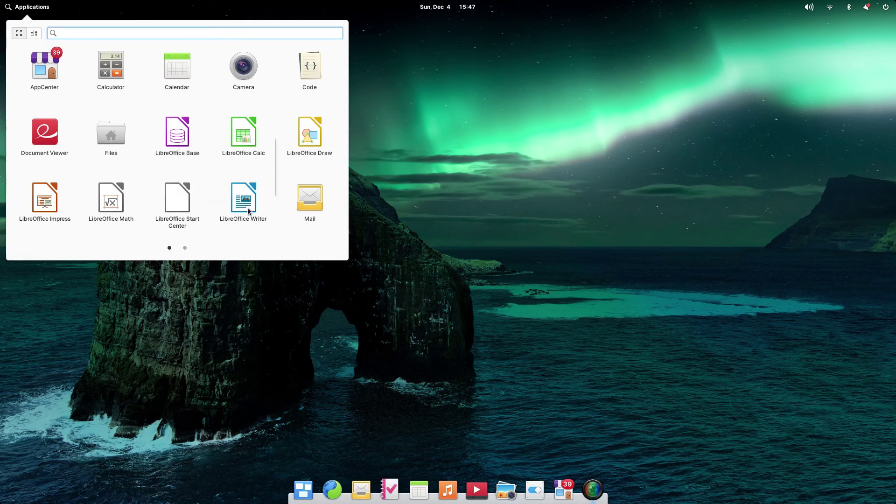
right_click(252, 210)
left_click(289, 232)
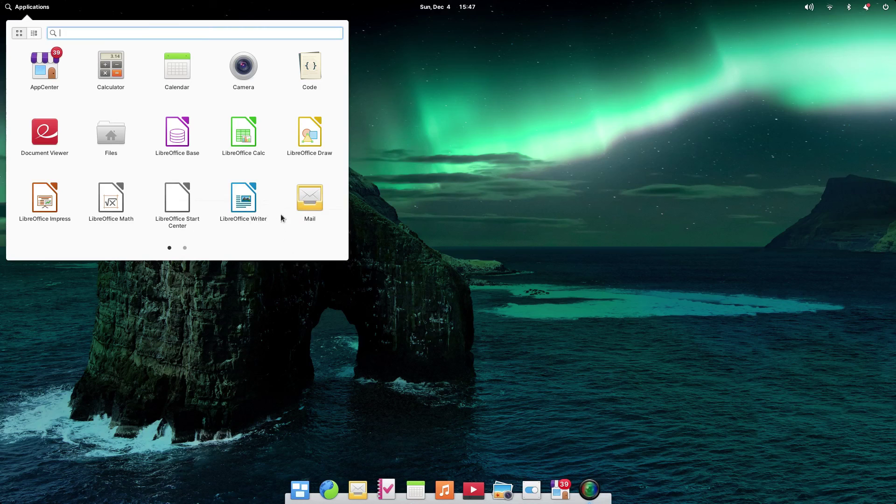
right_click(244, 131)
left_click(276, 157)
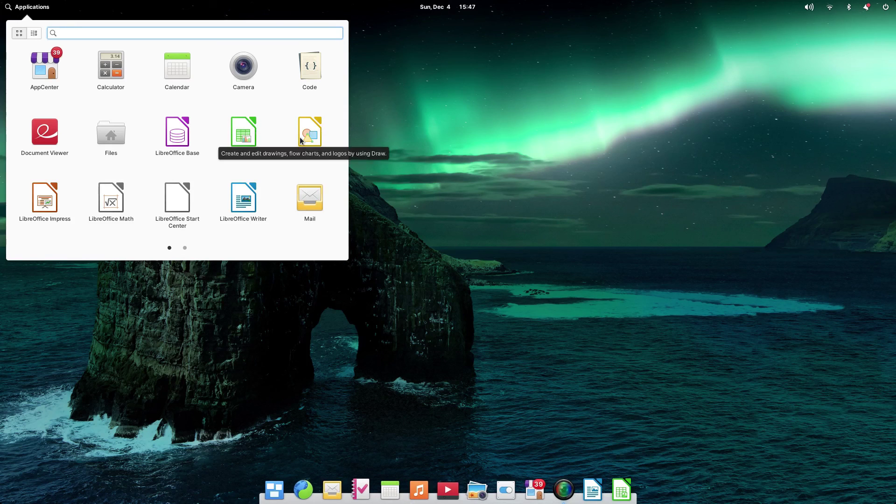
Pin LibreOffice Impress and Draw to the dock, then start Writer from the dock
right_click(58, 200)
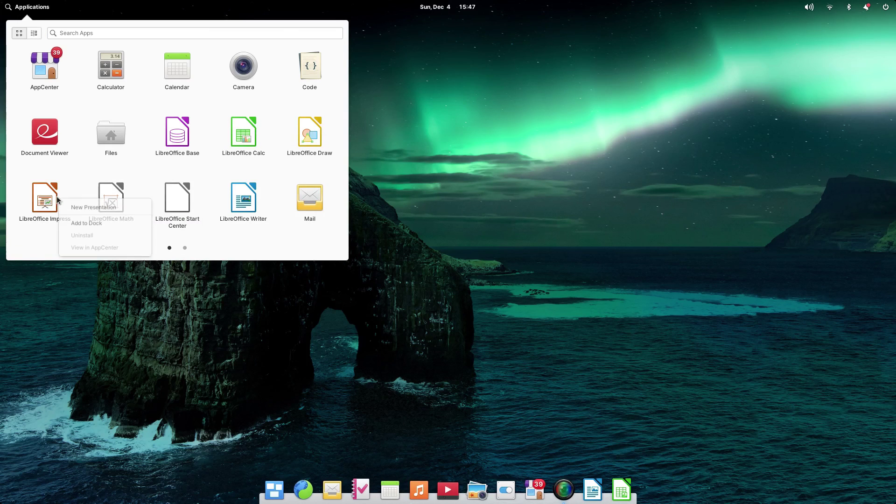
left_click(95, 223)
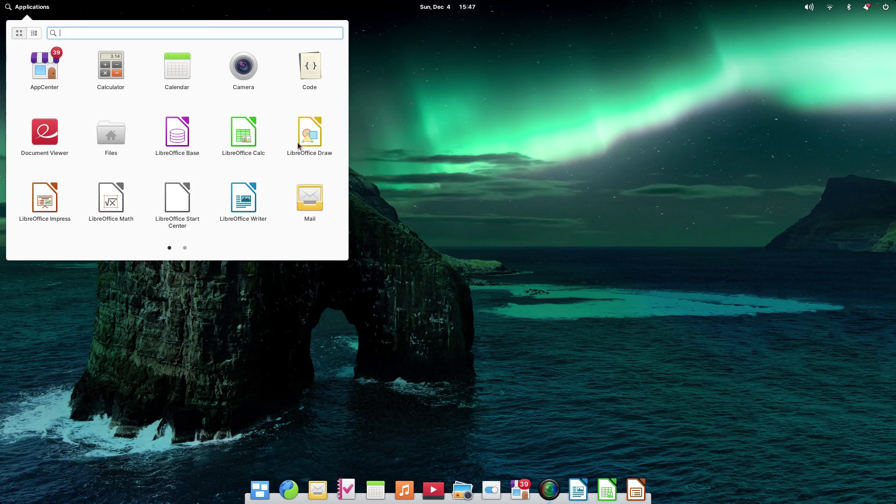
right_click(309, 139)
left_click(335, 161)
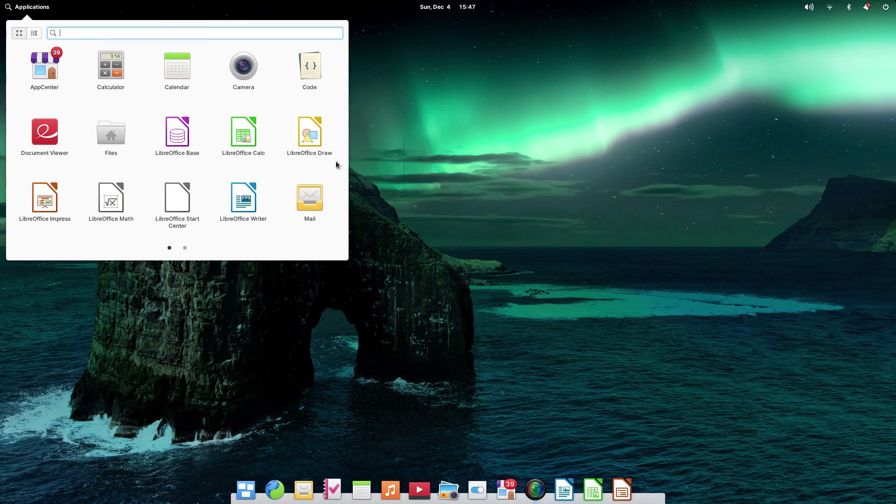
left_click(526, 189)
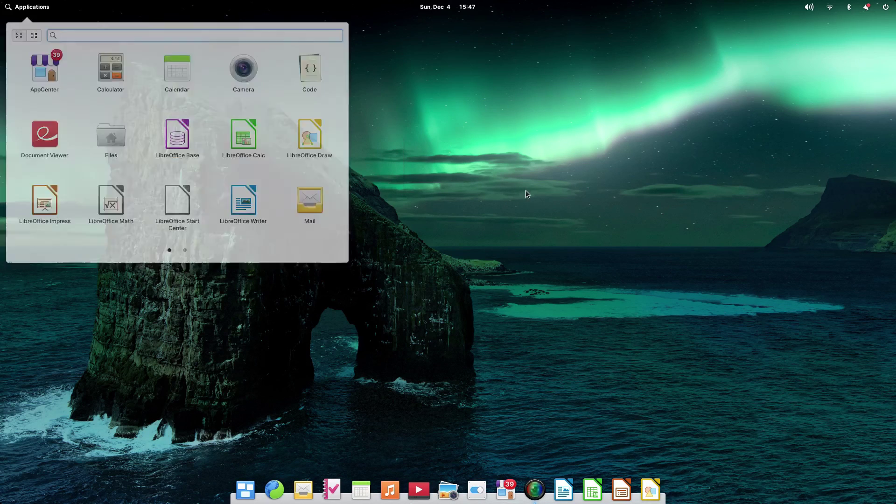
left_click(564, 489)
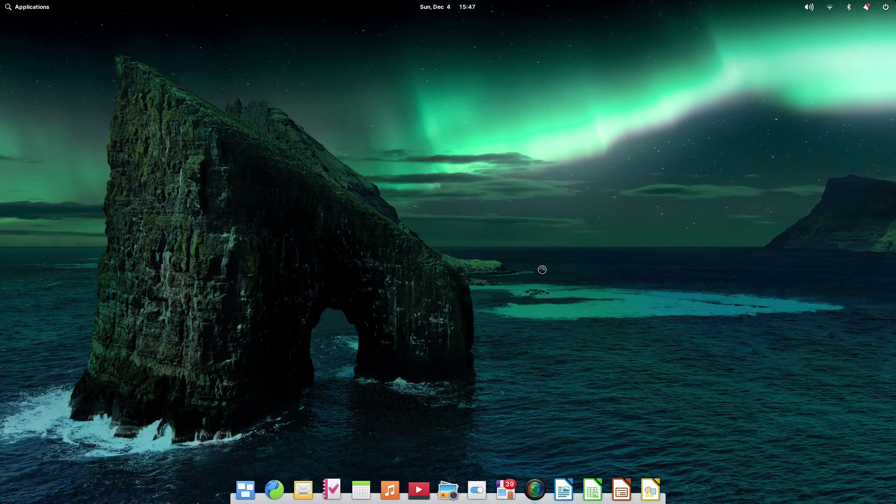